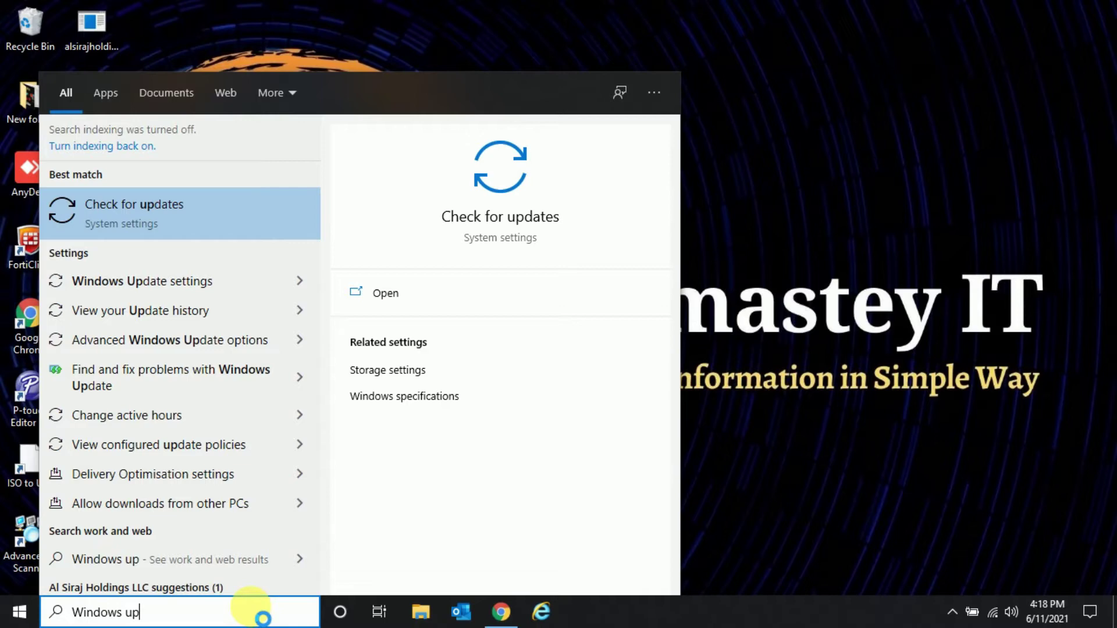
Open the Check for updates page in the system settings
left_click(177, 225)
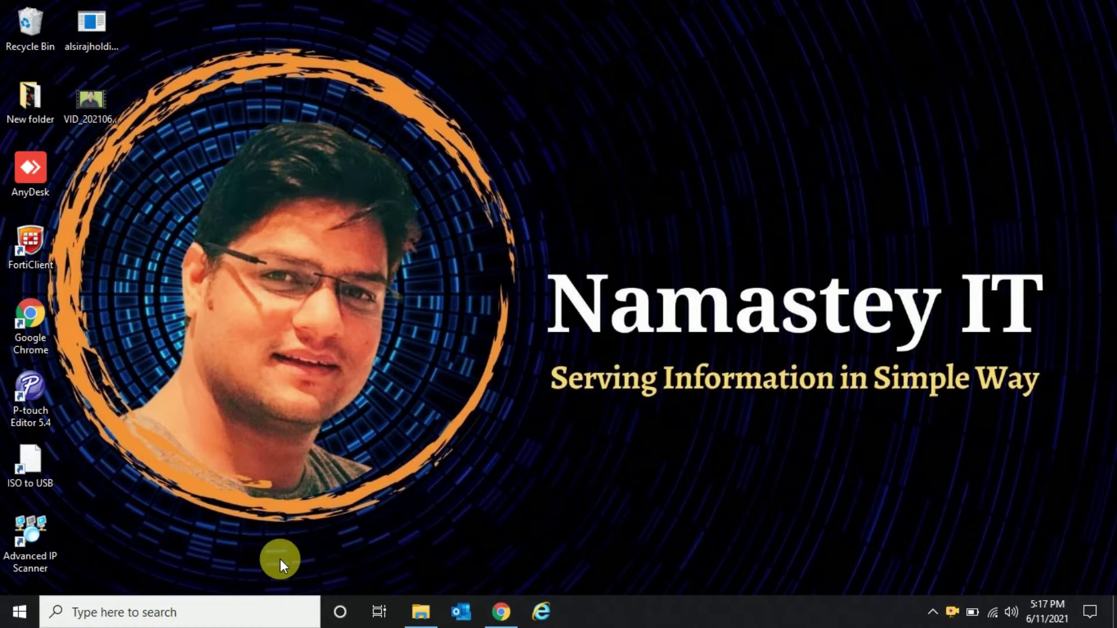
Search Windows for "system config" and open the System Configuration app
left_click(241, 615)
type("system config")
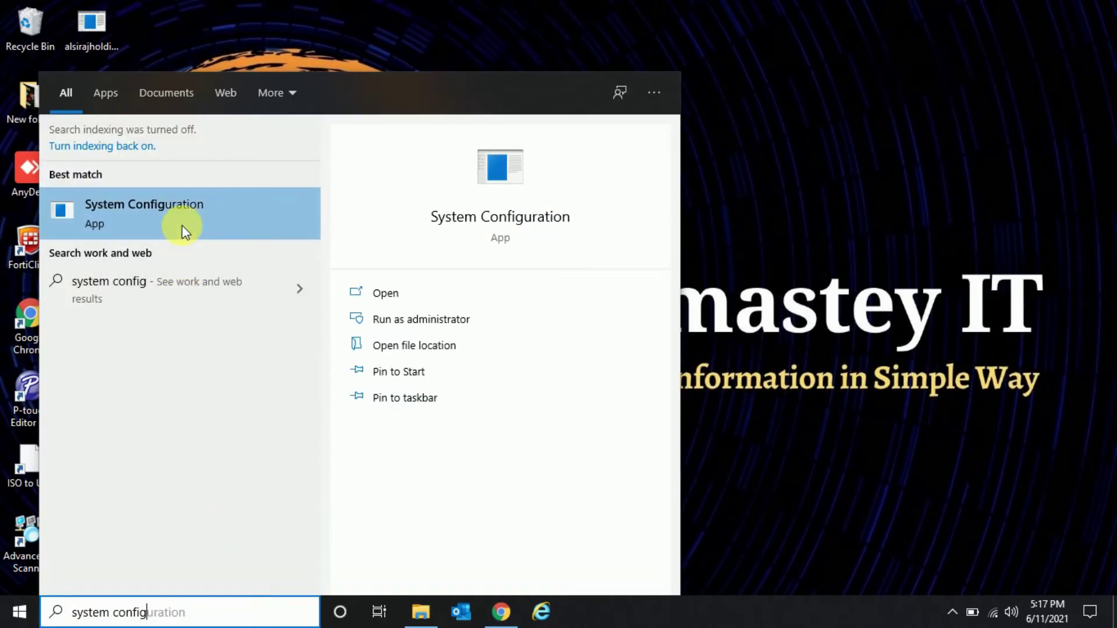
left_click(184, 231)
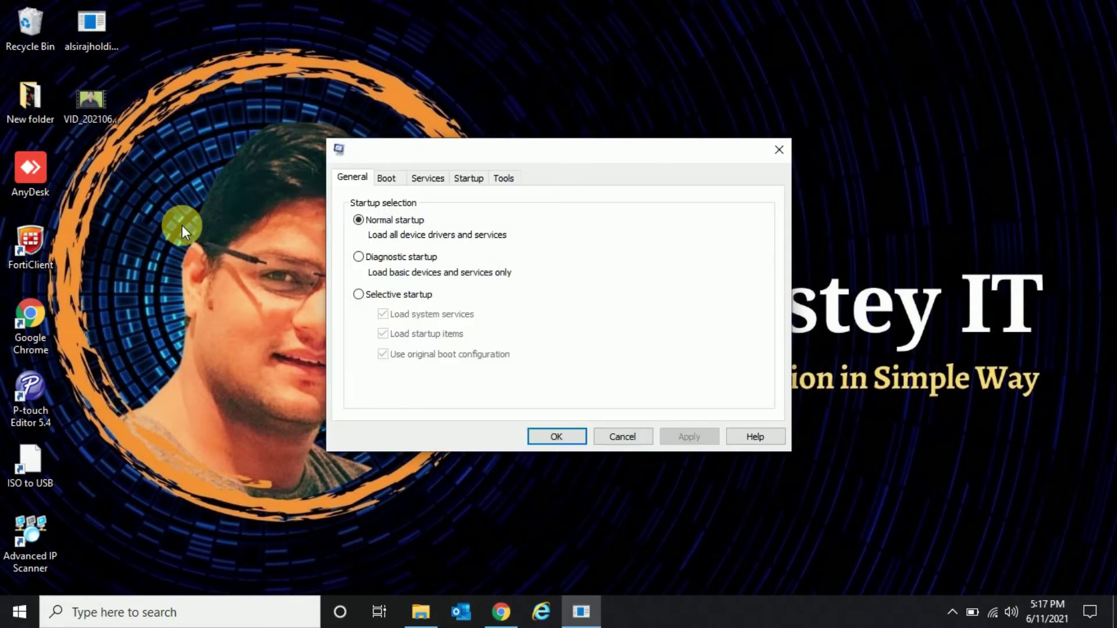
Hide all Microsoft services in the System Configuration services list, then disable all remaining services and apply the change
left_click(424, 180)
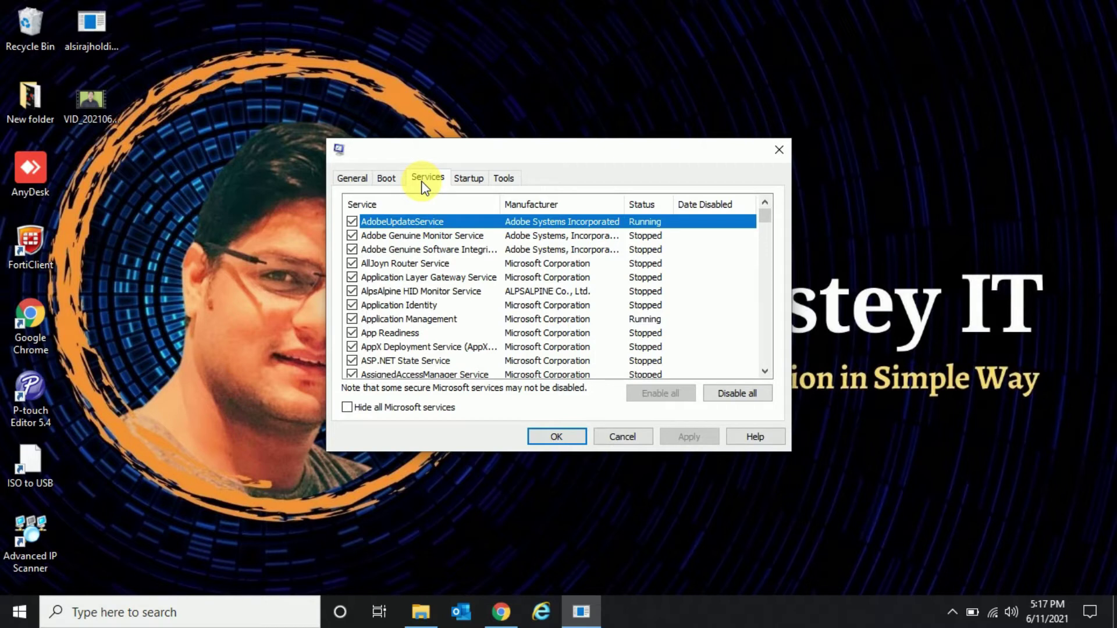
left_click(348, 407)
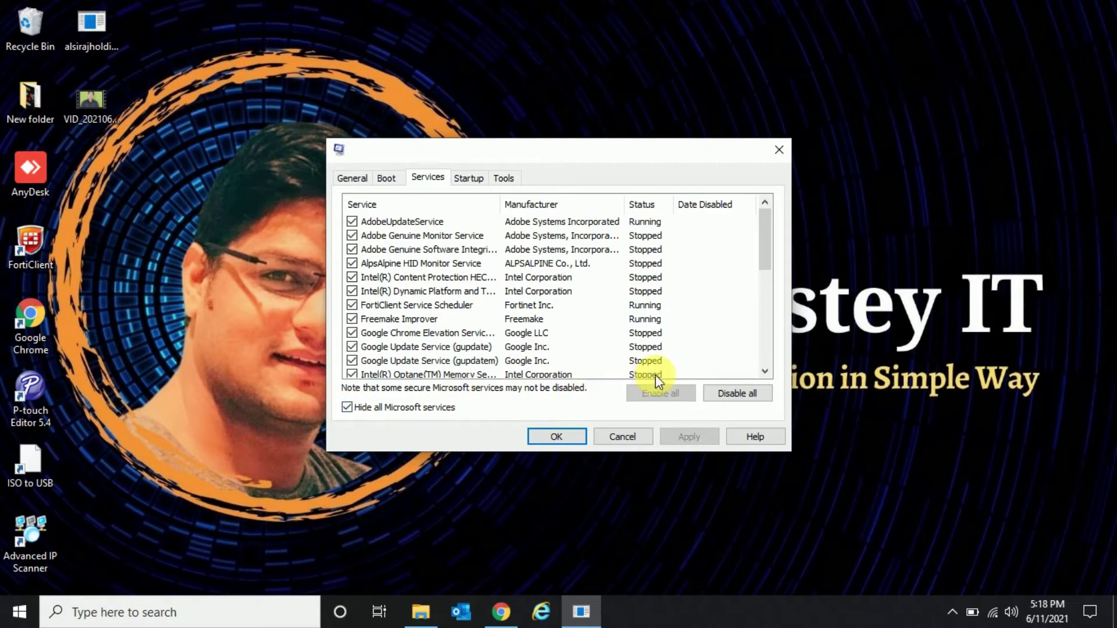
left_click(741, 396)
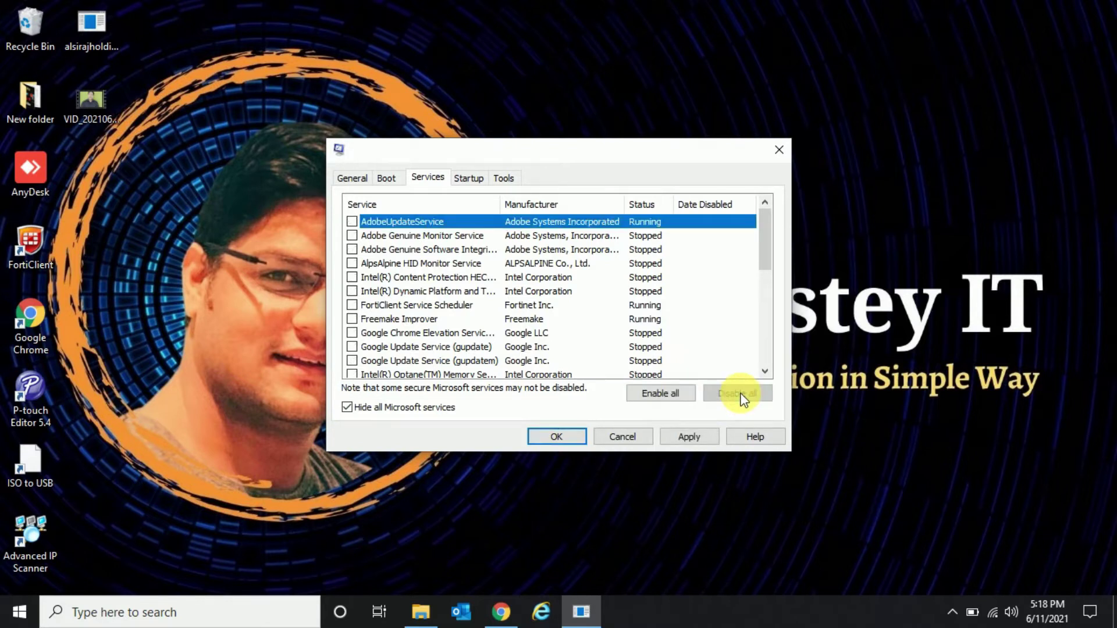
left_click(695, 441)
left_click_drag(766, 249, 756, 312)
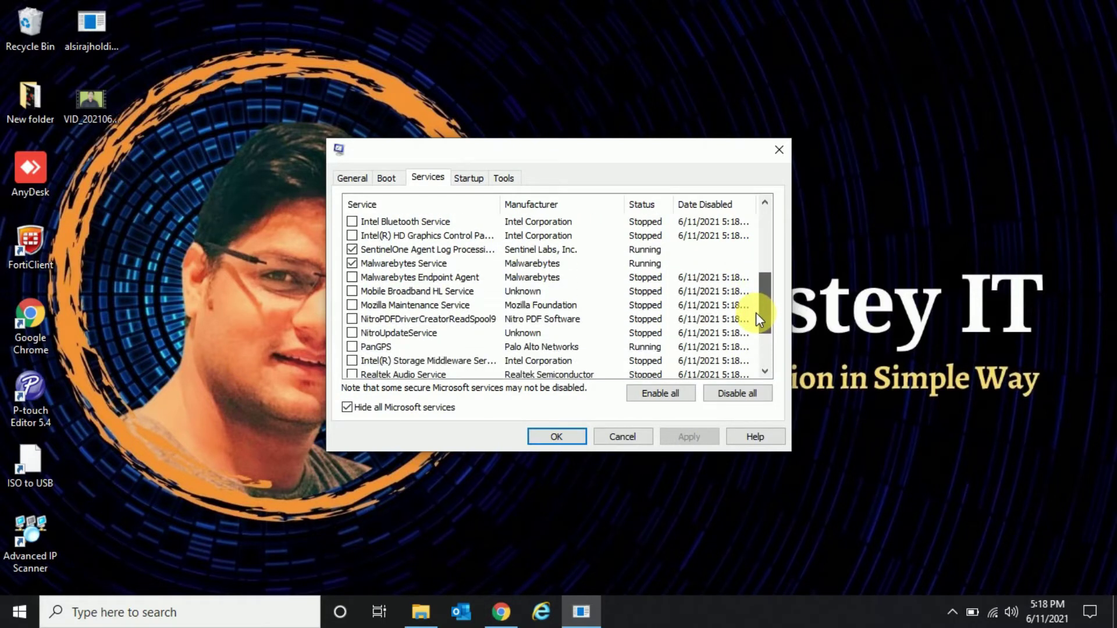
left_click_drag(755, 312, 756, 361)
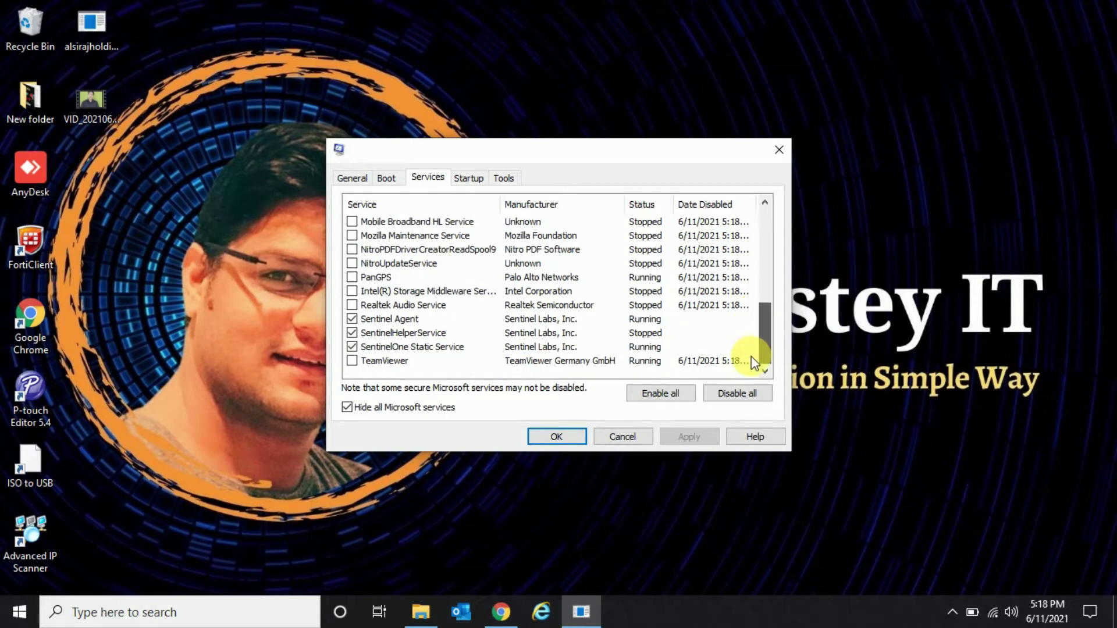
left_click(554, 439)
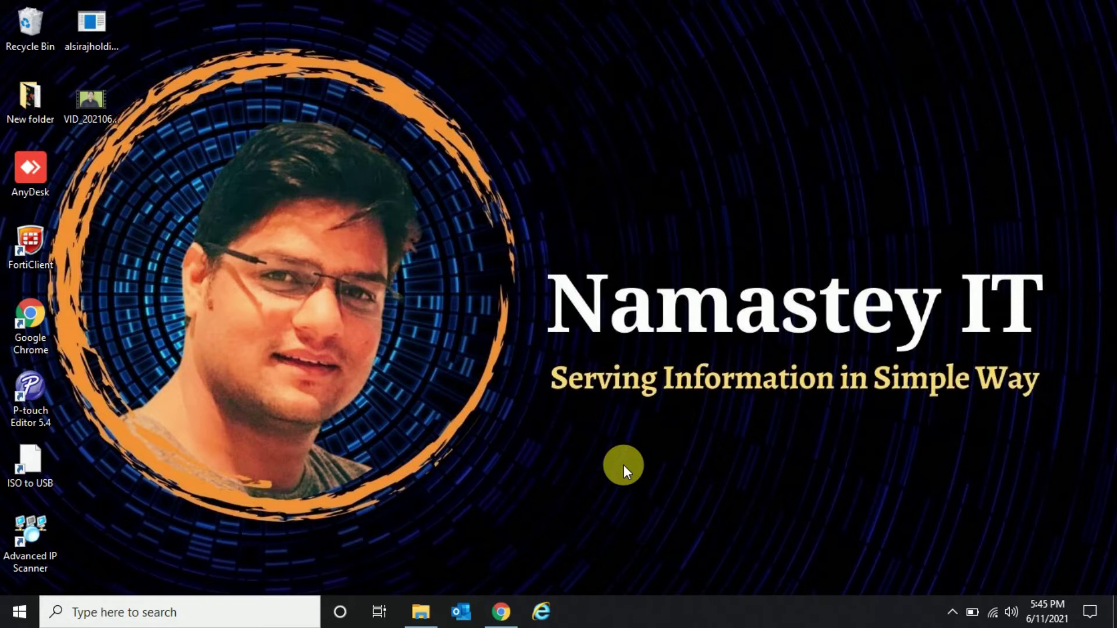
Open Task Manager's list of start-up apps in a maximised window
right_click(728, 619)
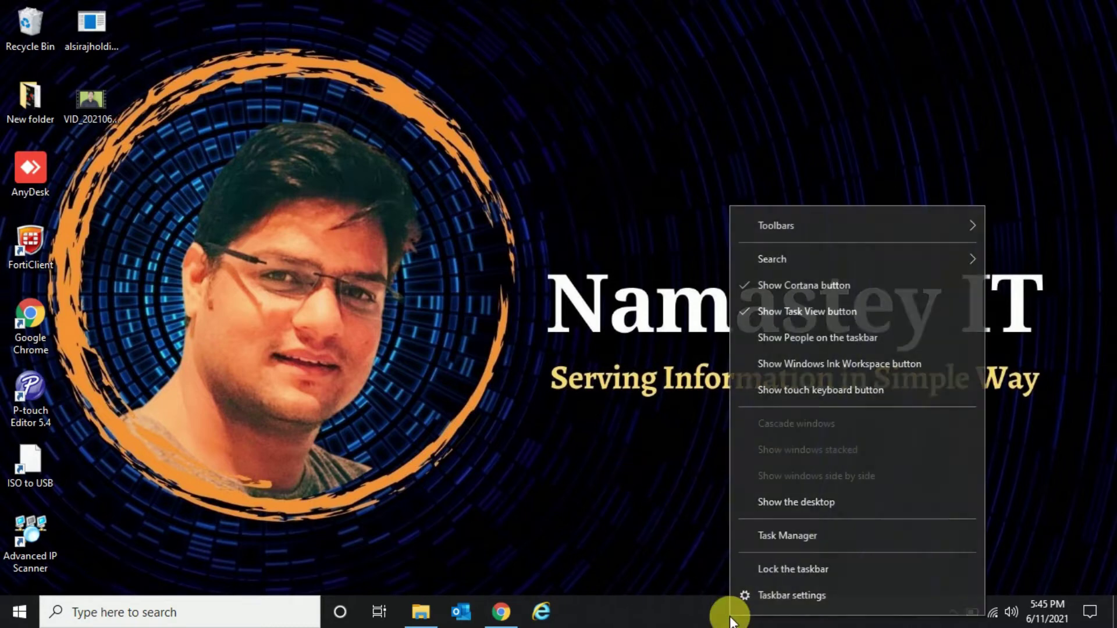
left_click(792, 540)
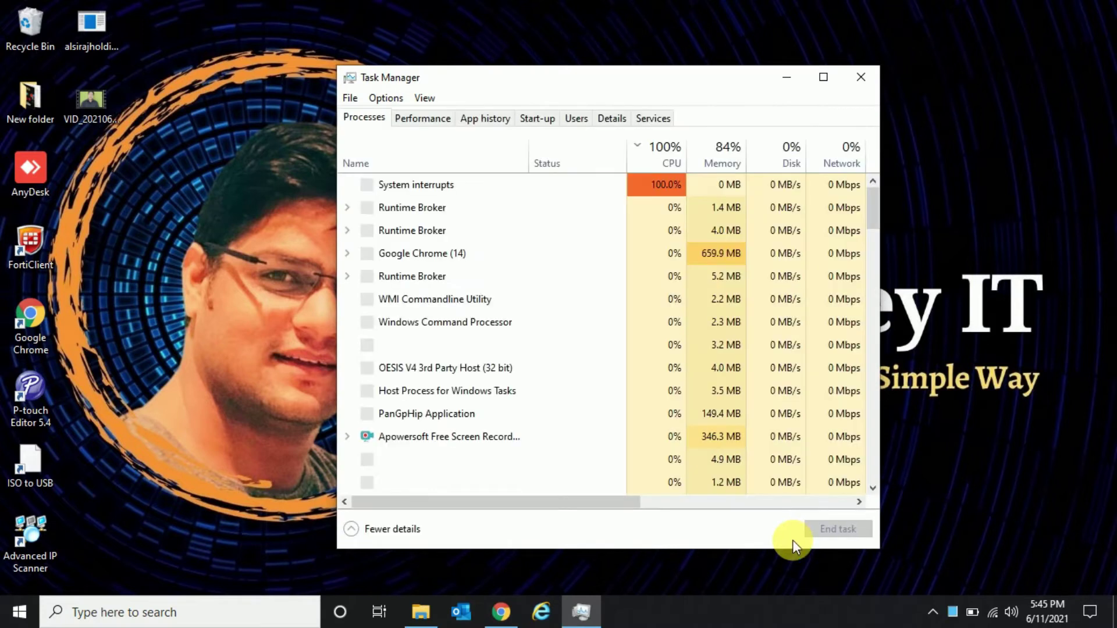
left_click(543, 120)
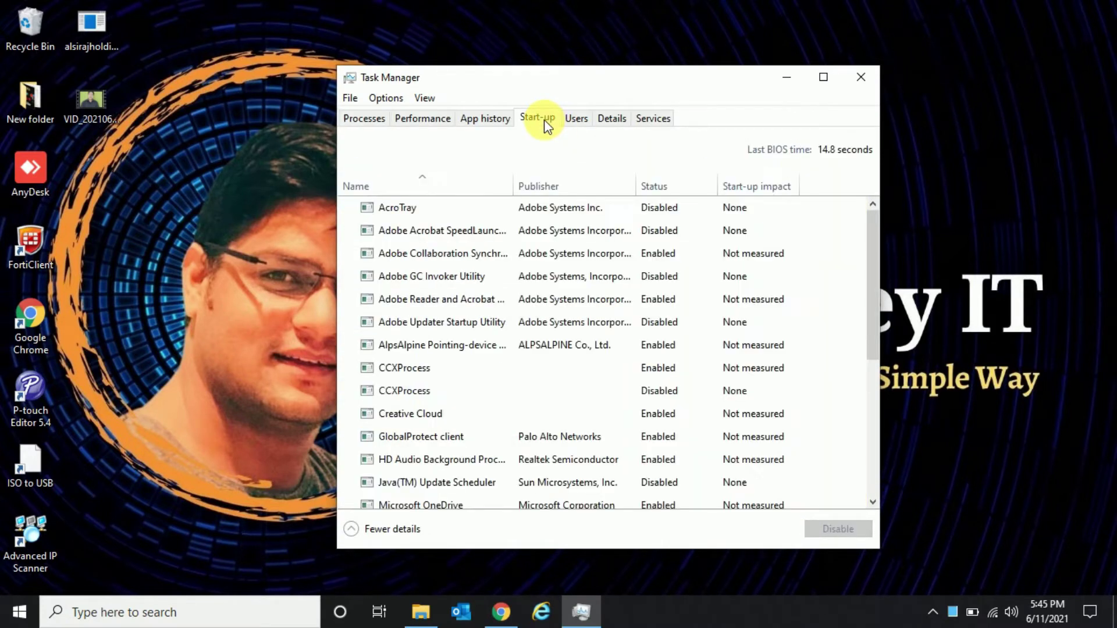
left_click(823, 78)
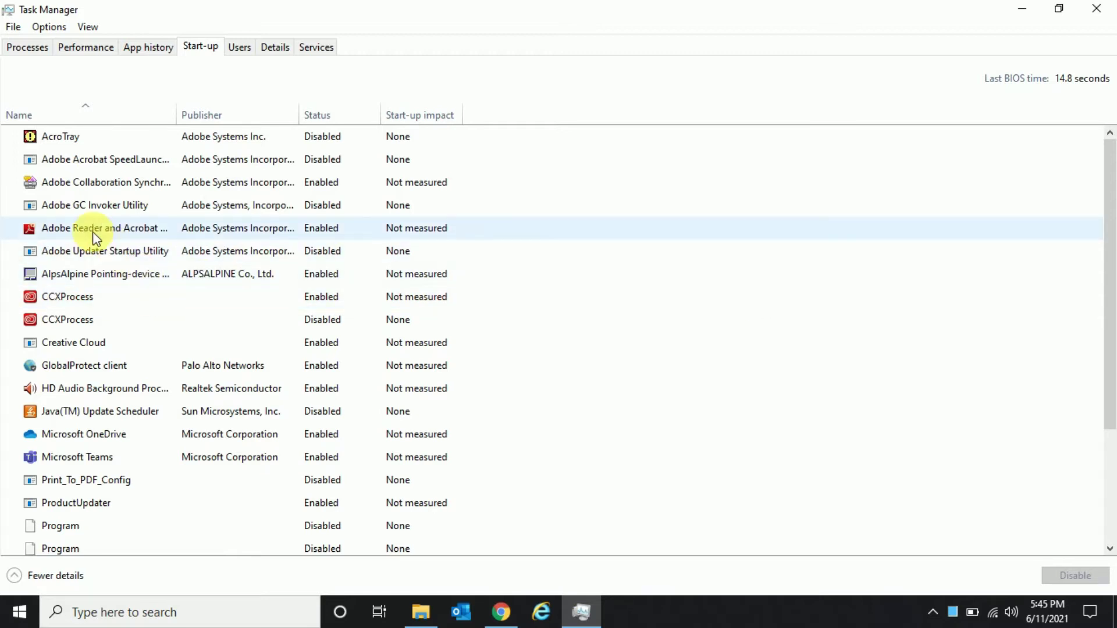
Disable the start-up entries for Adobe Reader and Acrobat, Microsoft OneDrive, Microsoft Teams and the GlobalProtect client
right_click(289, 229)
left_click(324, 241)
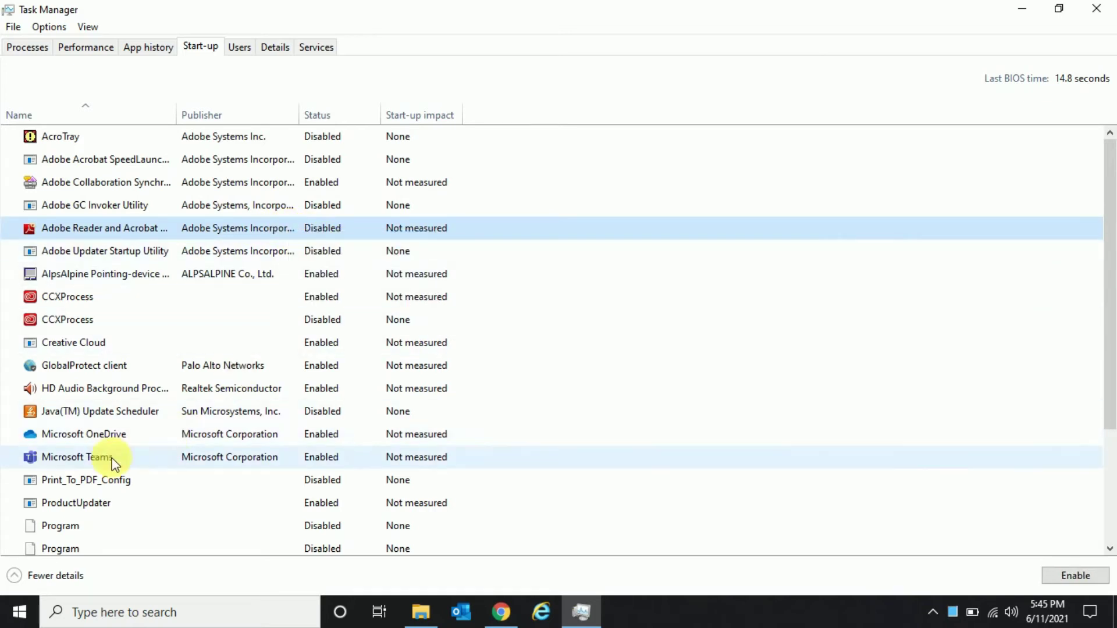
right_click(115, 436)
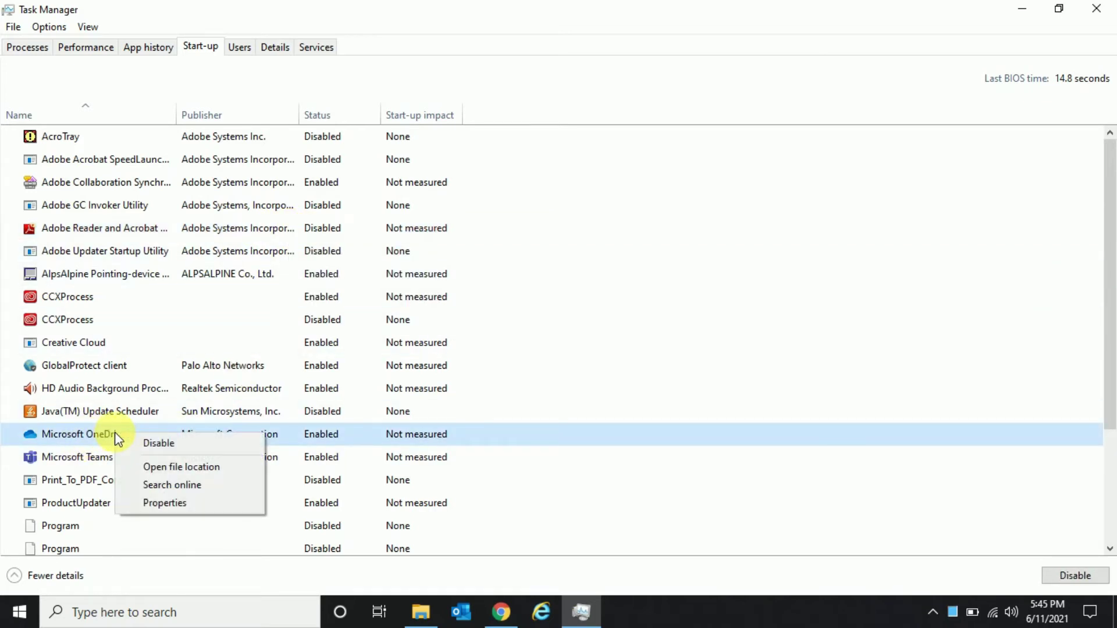
left_click(166, 447)
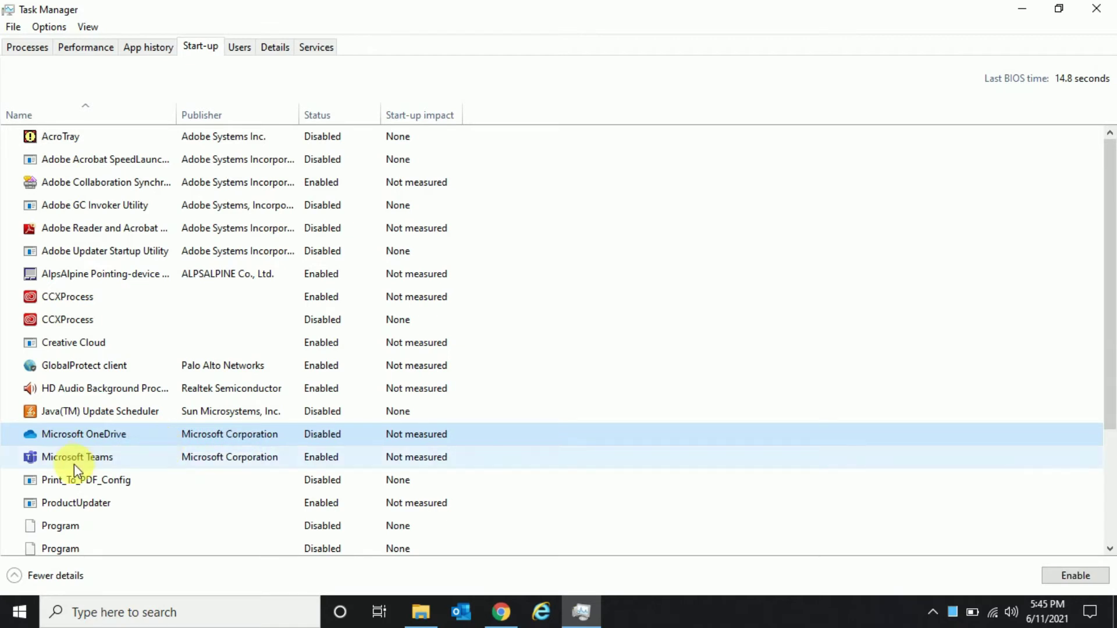
right_click(105, 459)
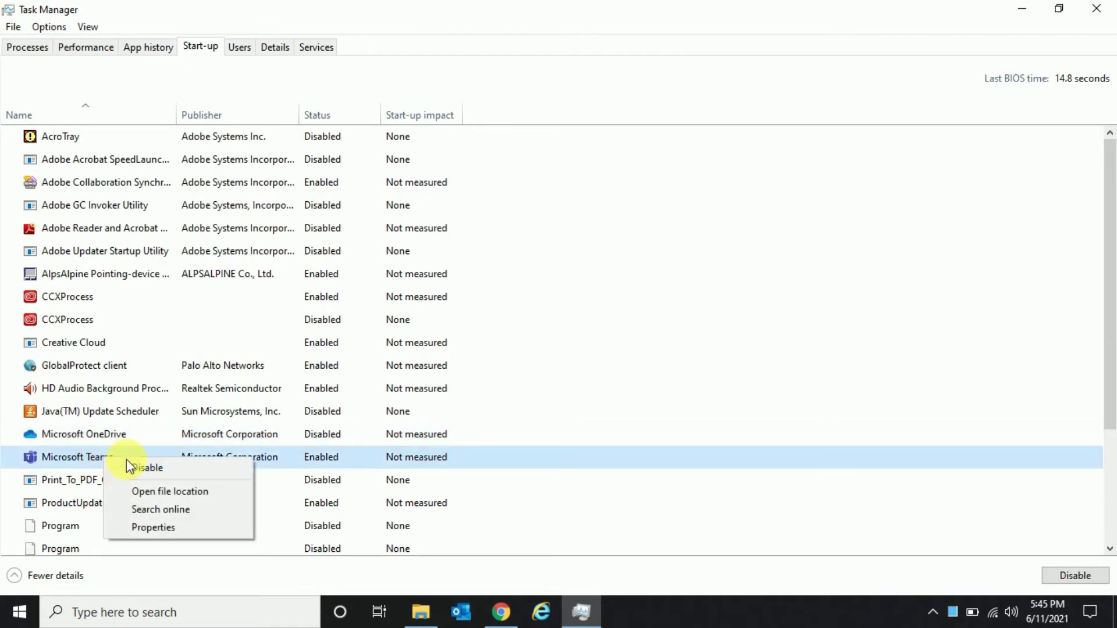
left_click(147, 469)
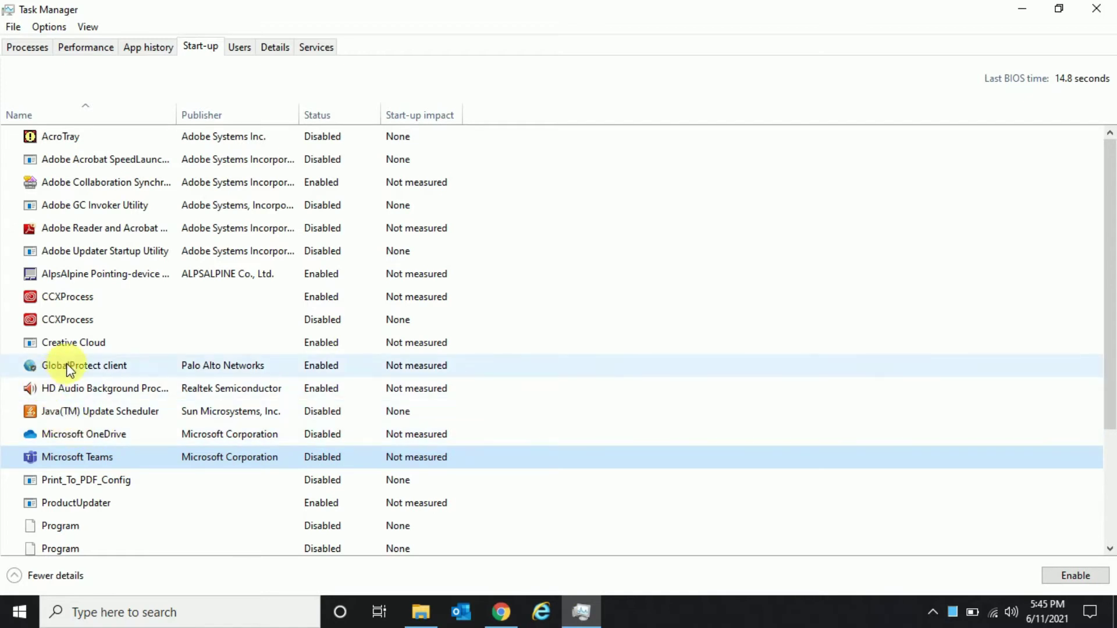
right_click(105, 366)
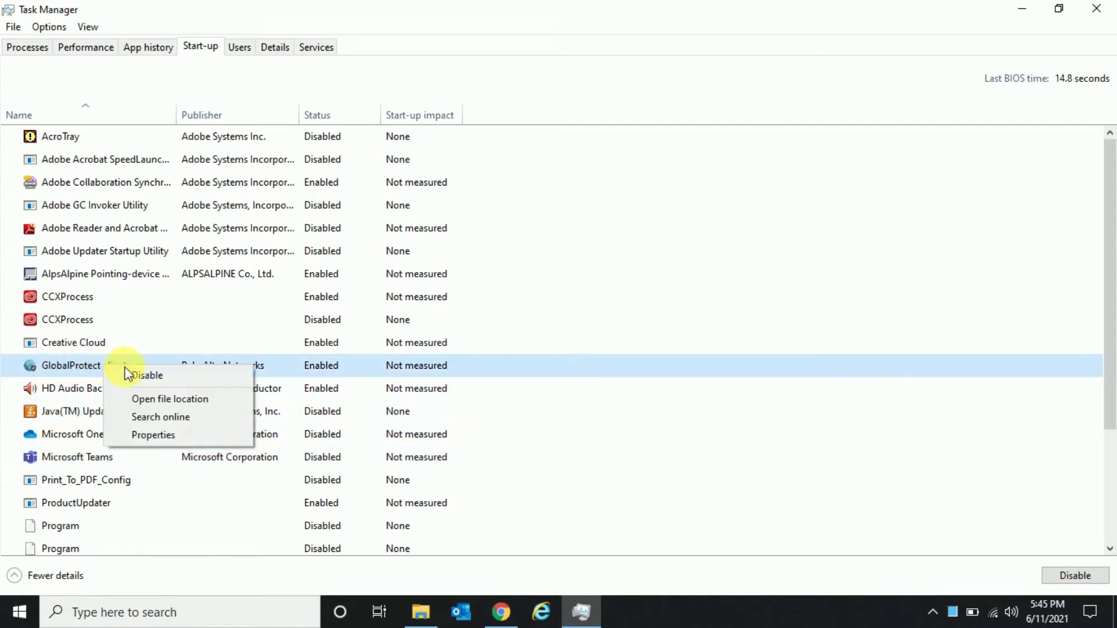
left_click(139, 377)
scroll(139, 377, "down", 2)
scroll(138, 377, "down", 1)
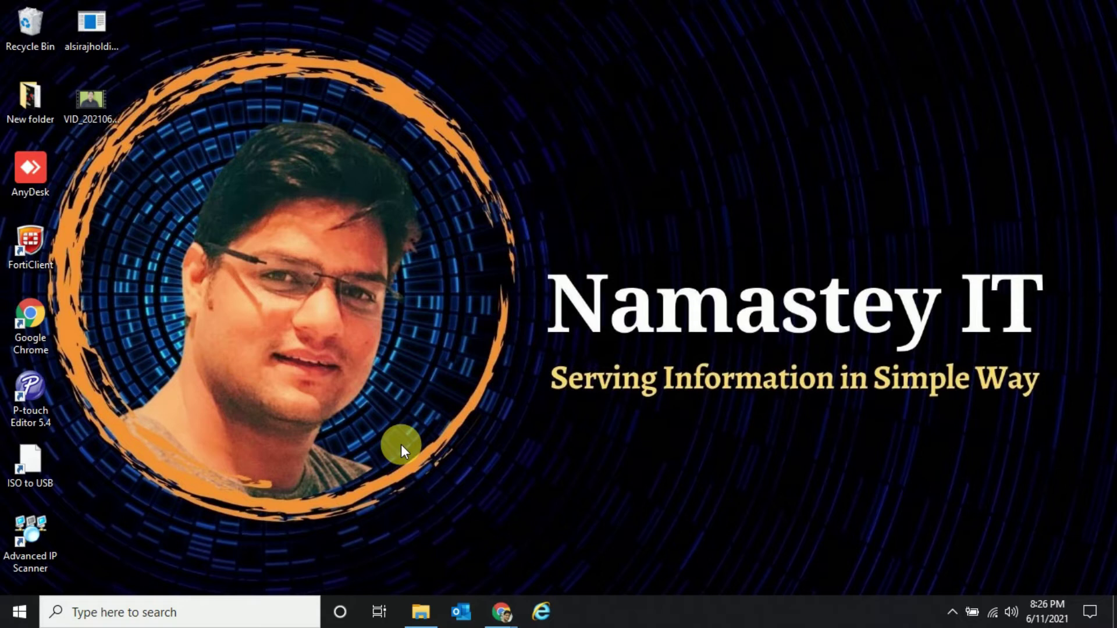
Open the Performance Options through the properties and advanced system settings of This PC
left_click(421, 615)
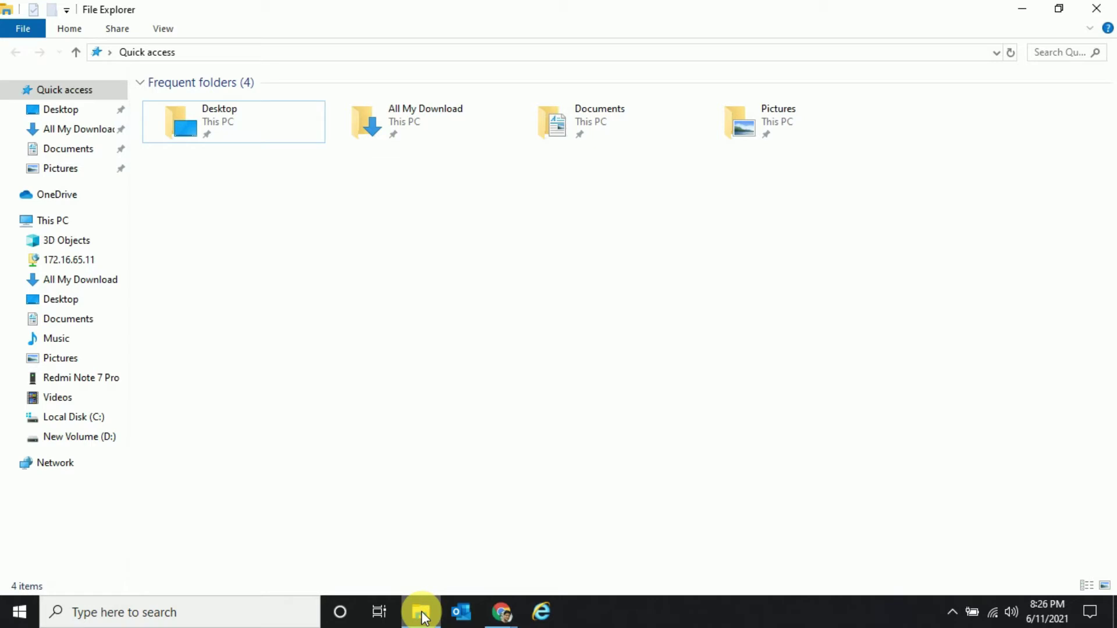
left_click(61, 221)
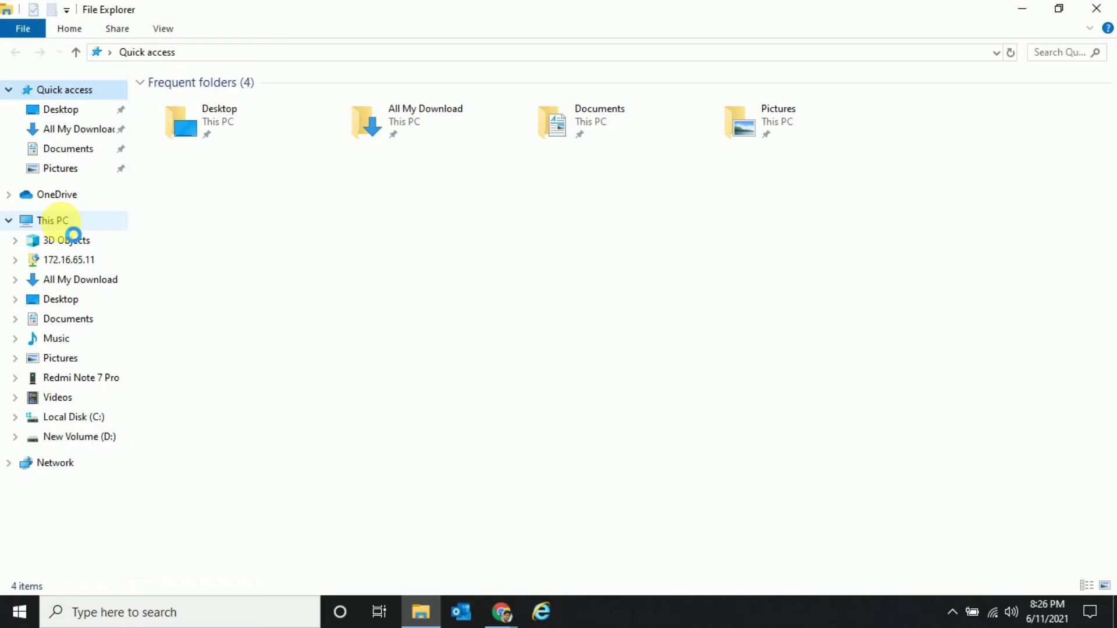
right_click(63, 222)
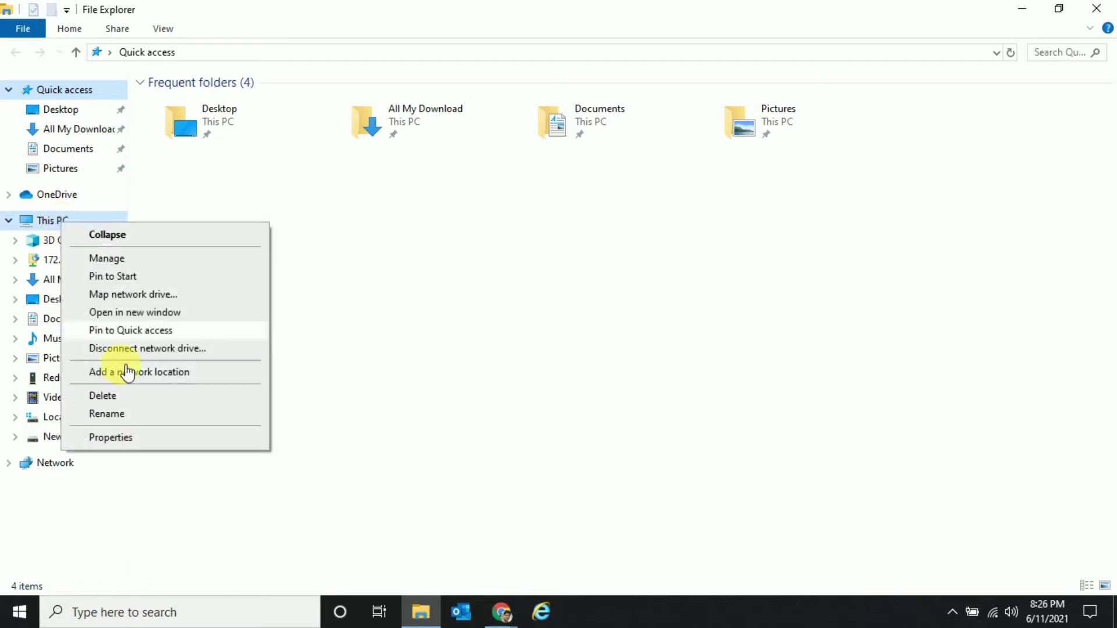
left_click(127, 442)
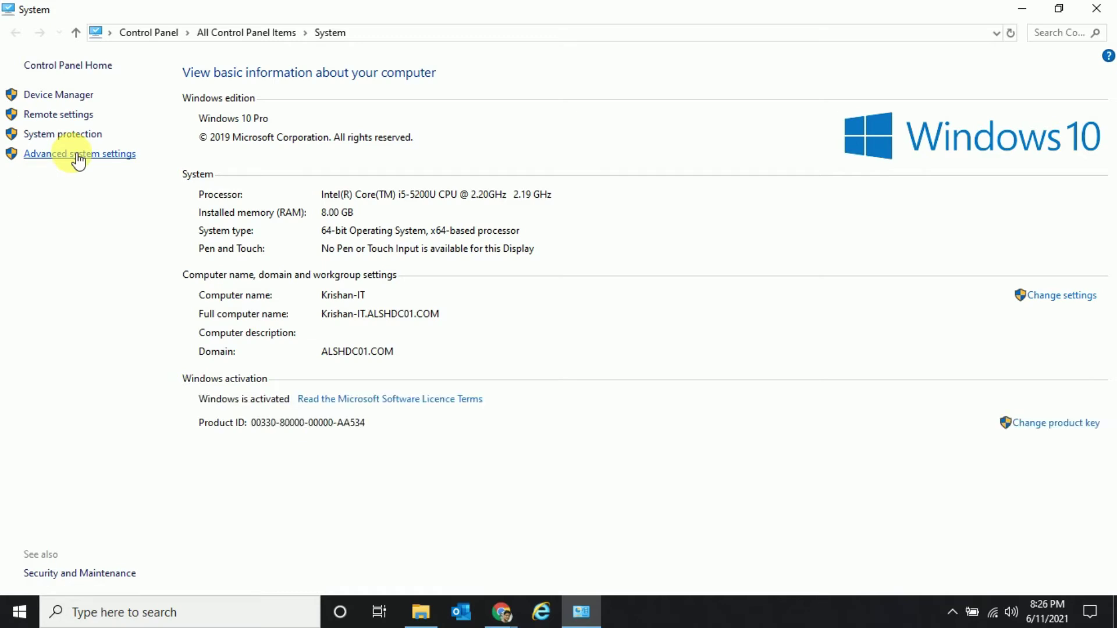
left_click(78, 156)
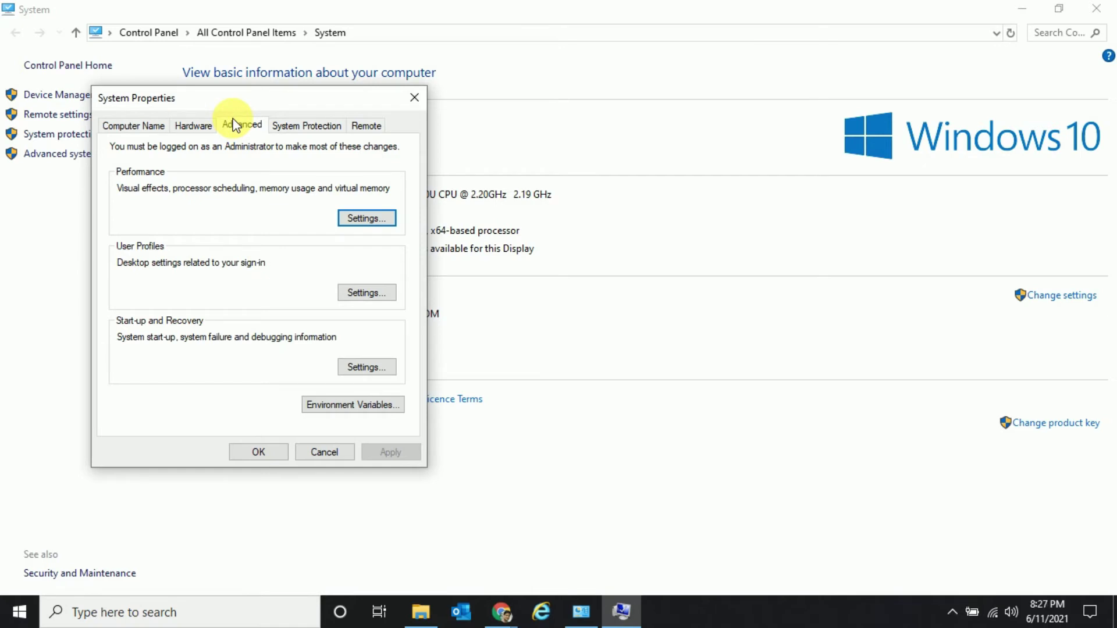
left_click(368, 220)
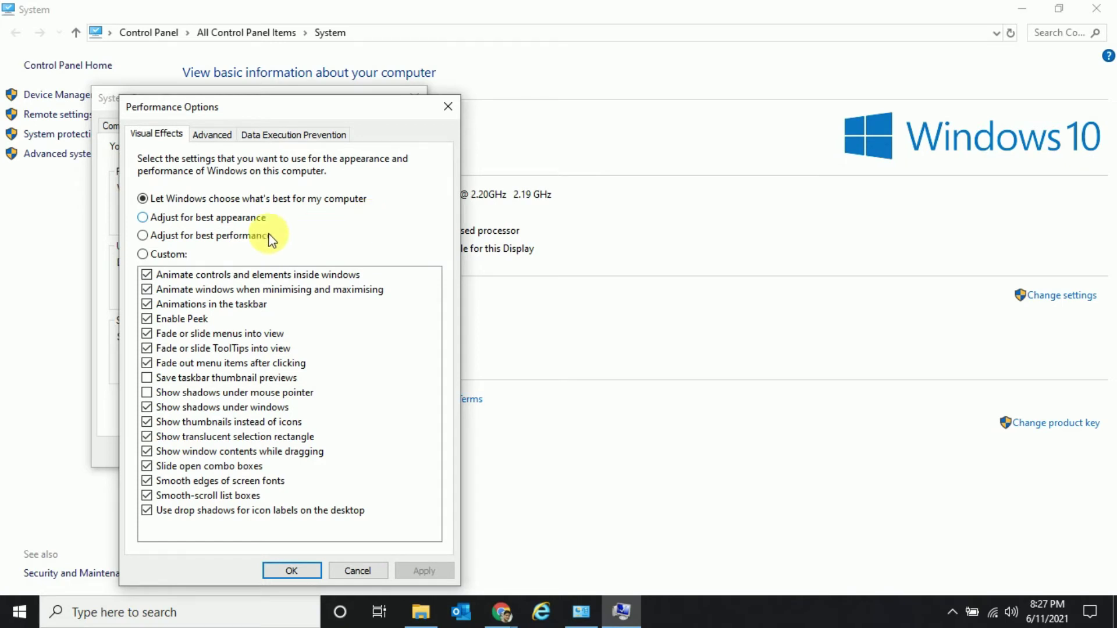
Set the visual effects to Custom, turn off every enabled effect, apply the change and close both dialogs
left_click(142, 255)
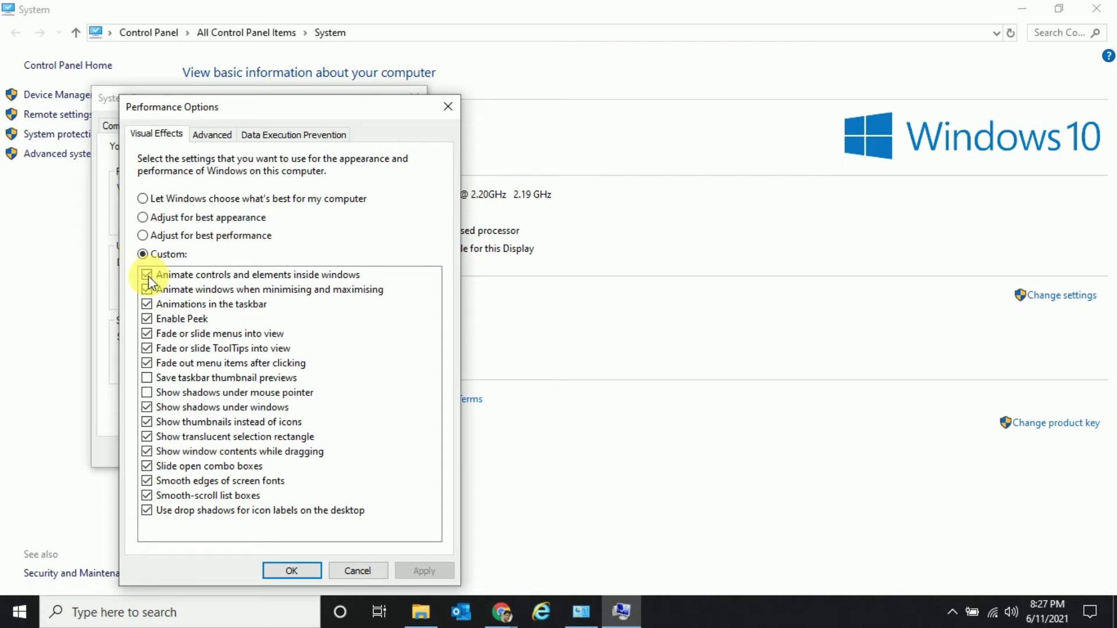
left_click(146, 275)
left_click(146, 289)
left_click(146, 304)
left_click(146, 319)
left_click(147, 334)
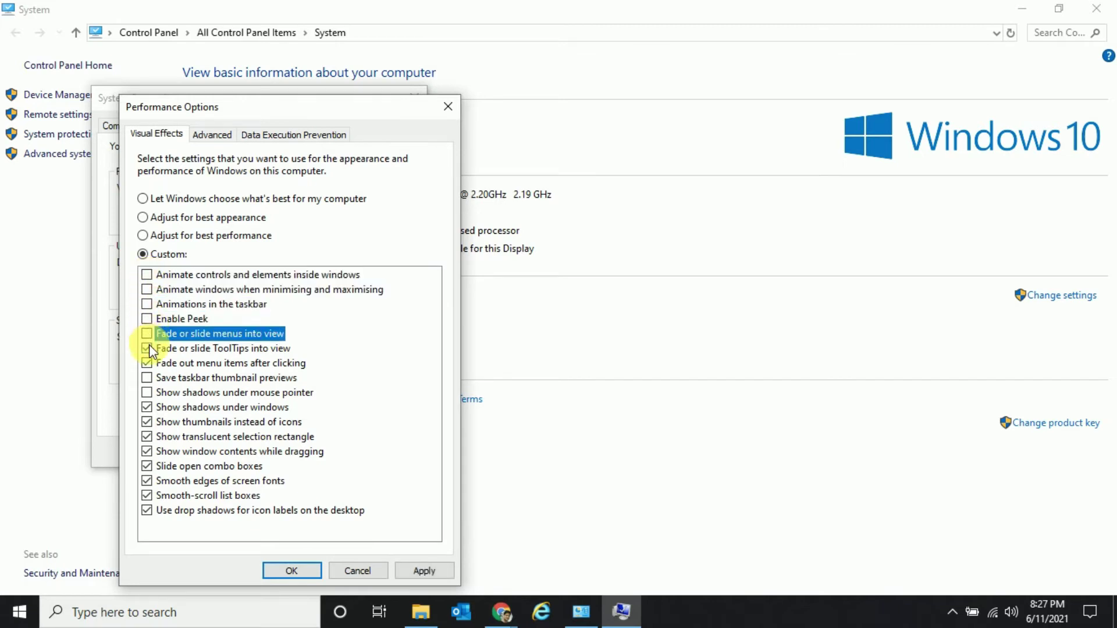
left_click(146, 348)
left_click(147, 358)
left_click(147, 407)
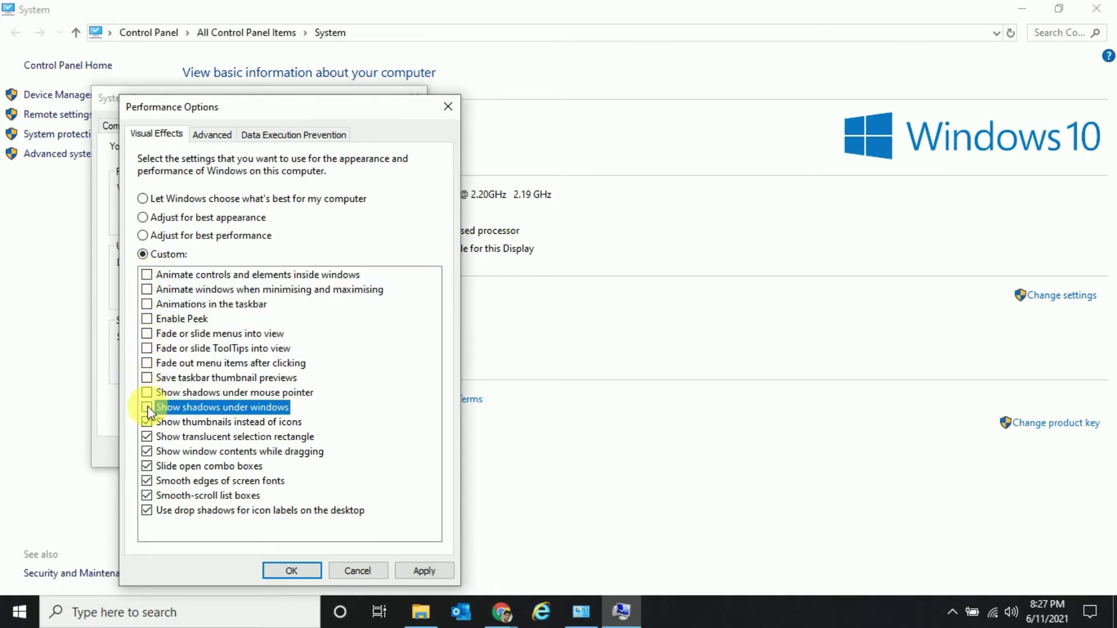
left_click(147, 422)
left_click(147, 436)
left_click(146, 451)
left_click(147, 466)
left_click(146, 481)
left_click(147, 496)
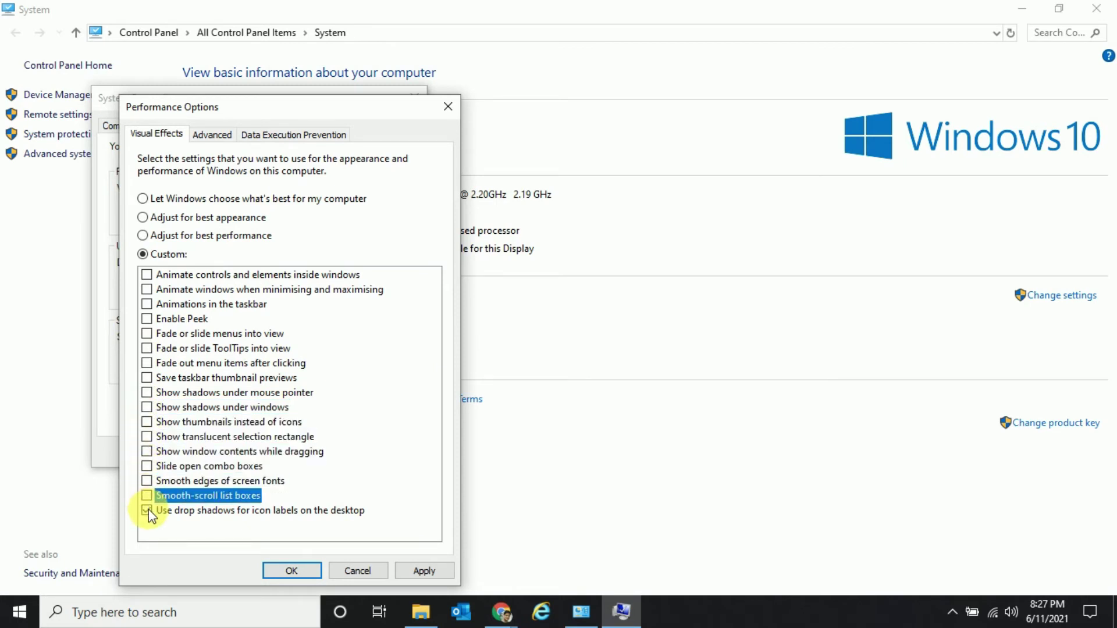
left_click(147, 510)
left_click(413, 573)
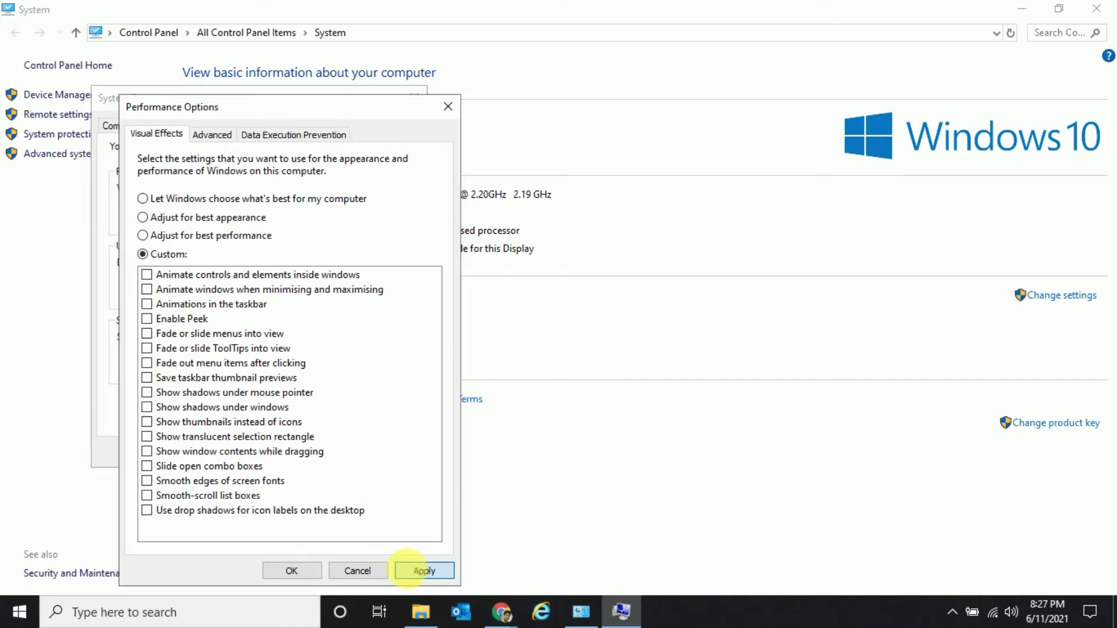
left_click(312, 574)
left_click(269, 456)
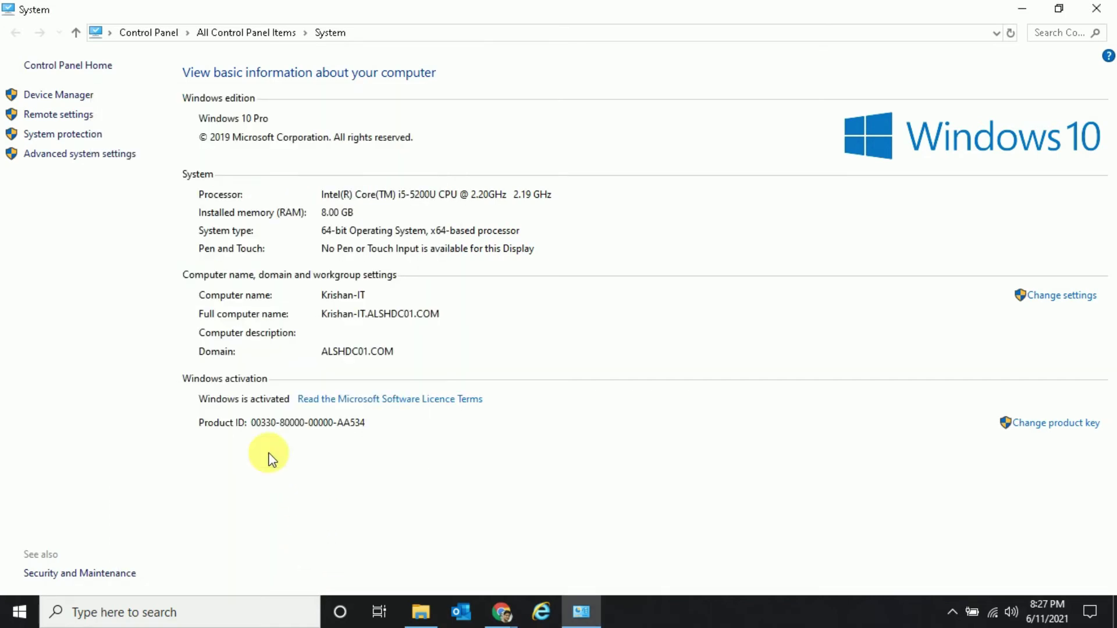